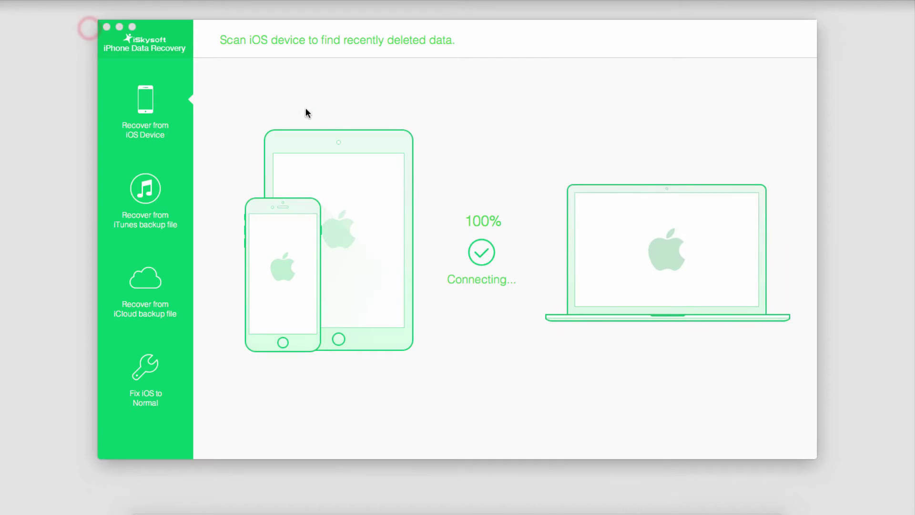
# Focus the recovery window and bring up the Fix iOS to Normal Recovery Mode instructions
pyautogui.click(305, 110)
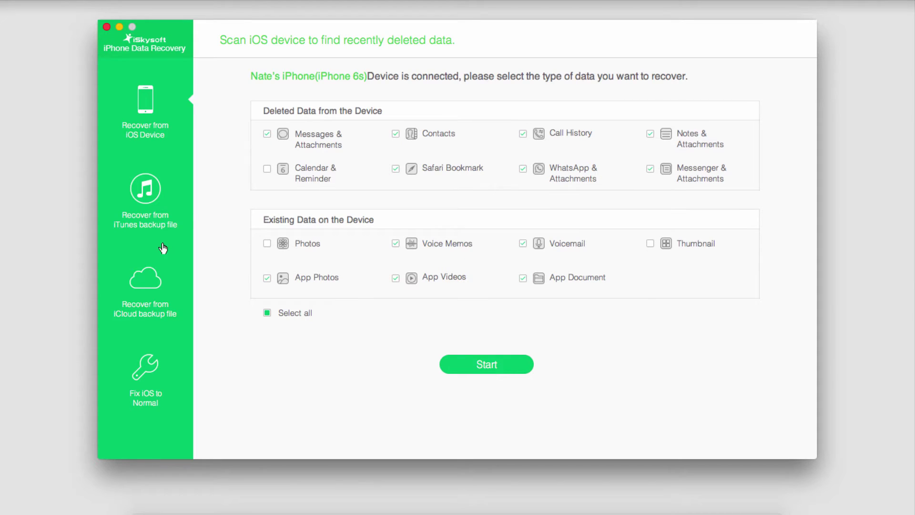
pyautogui.click(152, 377)
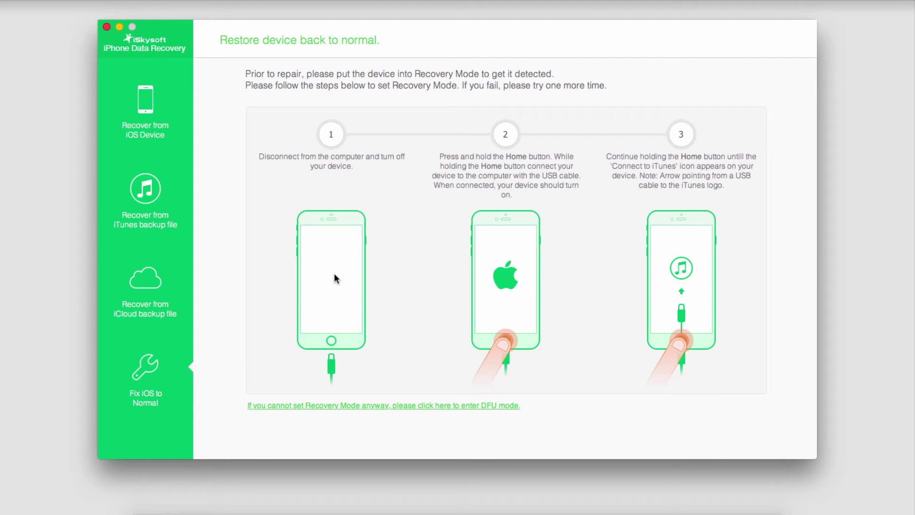
# Switch to Recover from iOS Device, then return to Fix iOS to Normal for the scanning-mode steps
pyautogui.click(146, 113)
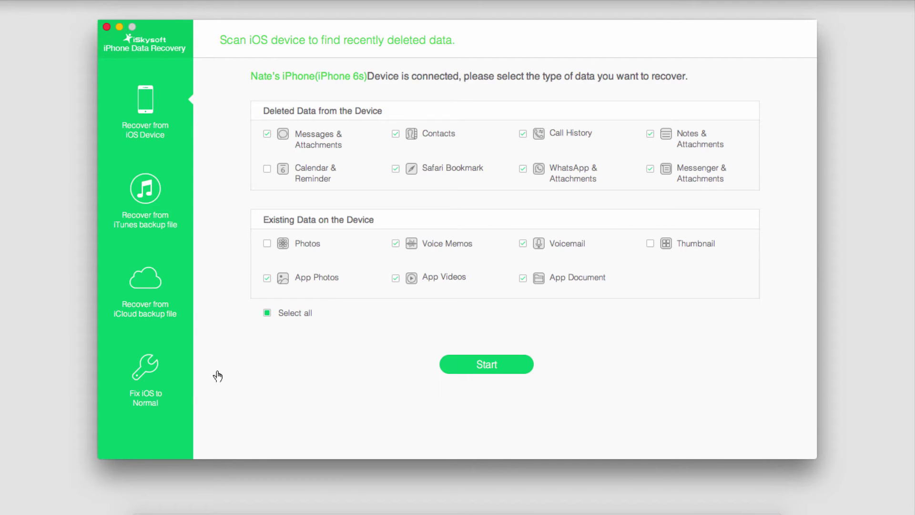
pyautogui.click(152, 393)
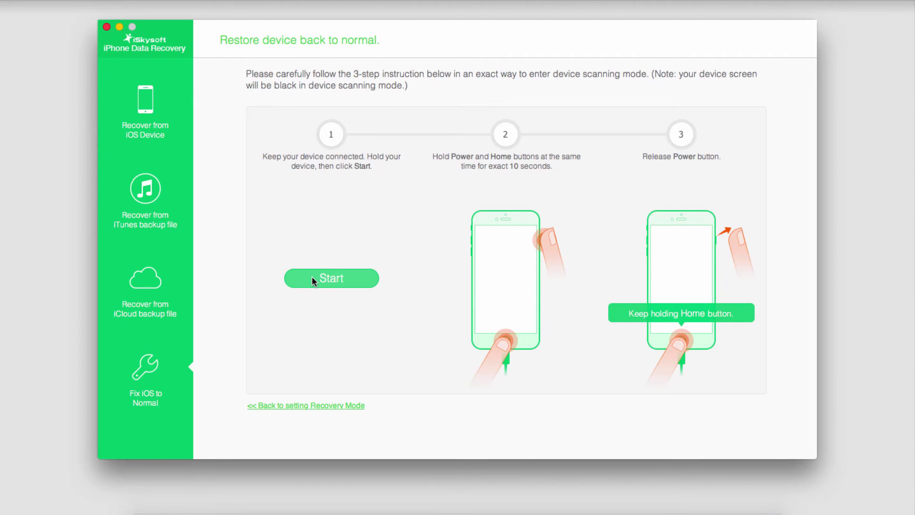